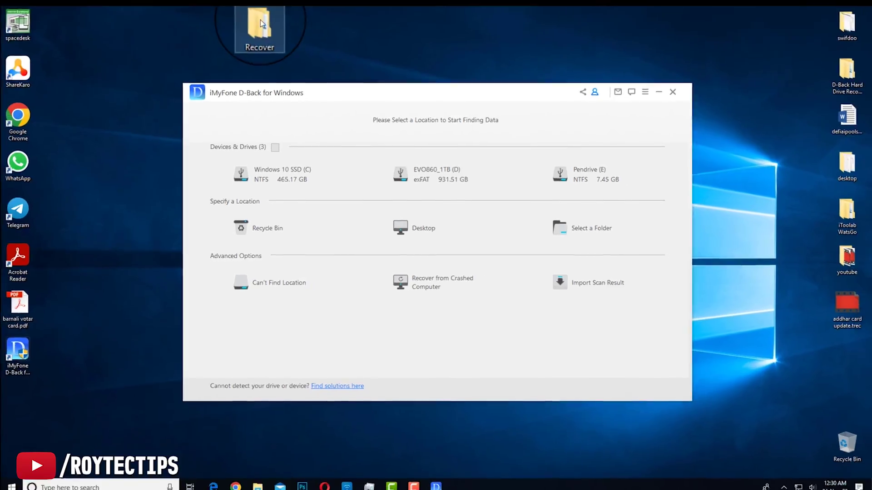
# Delete the Recover folder on the desktop, sending it to the Recycle Bin.
pyautogui.rightClick(287, 28)
pyautogui.click(309, 374)
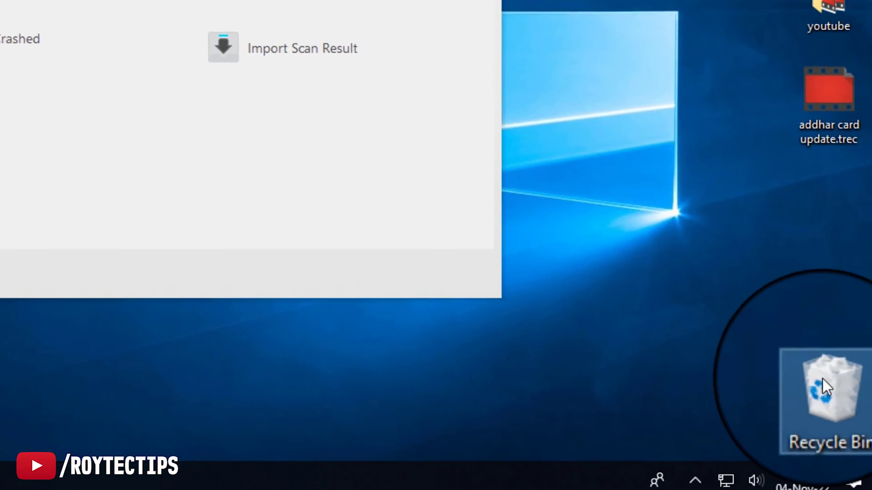
# Check the Recycle Bin's contents, then empty it and confirm the permanent deletion.
pyautogui.doubleClick(822, 382)
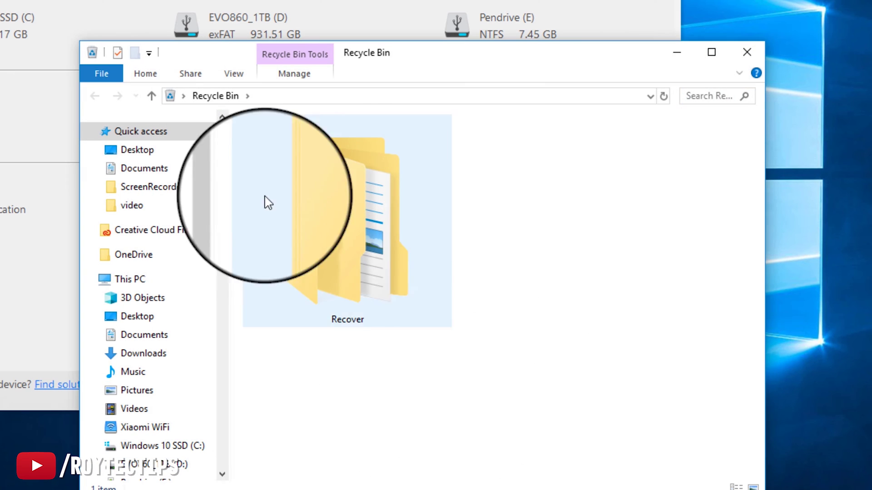
pyautogui.click(744, 52)
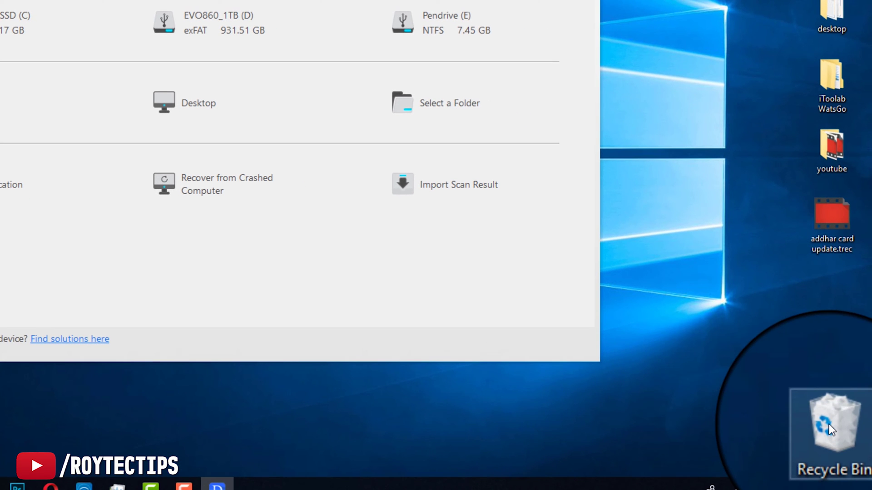
pyautogui.rightClick(829, 424)
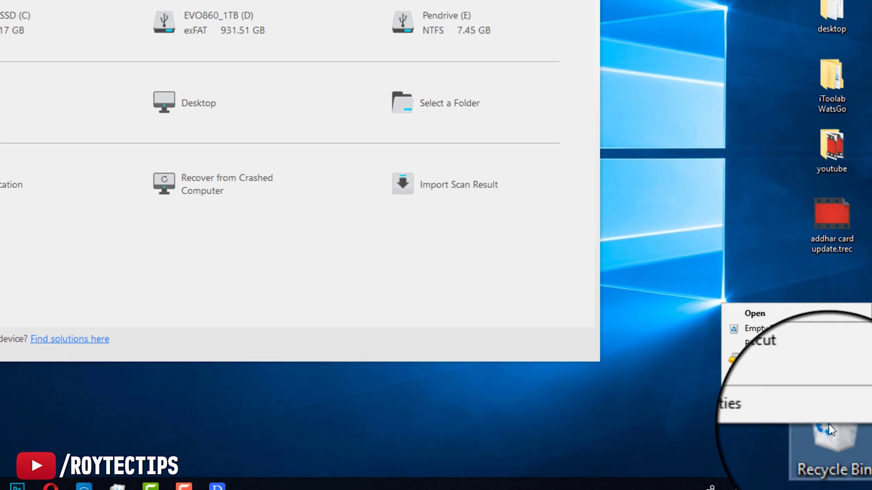
pyautogui.click(756, 328)
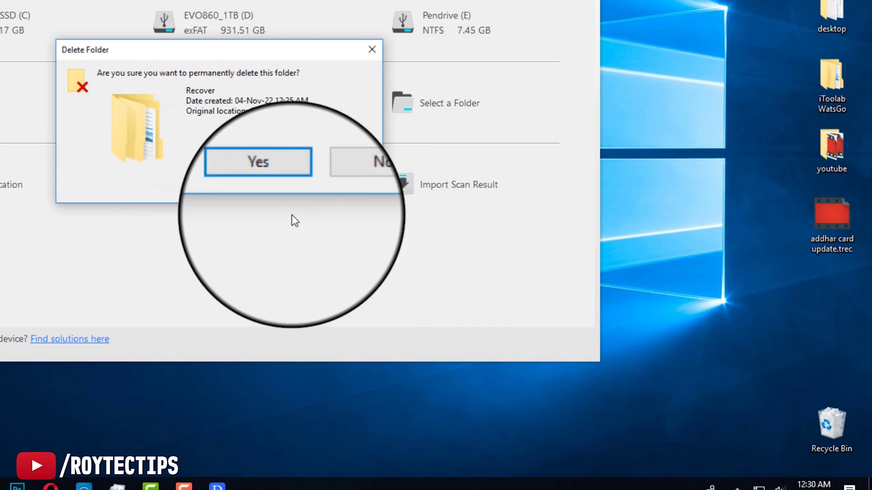
pyautogui.click(288, 186)
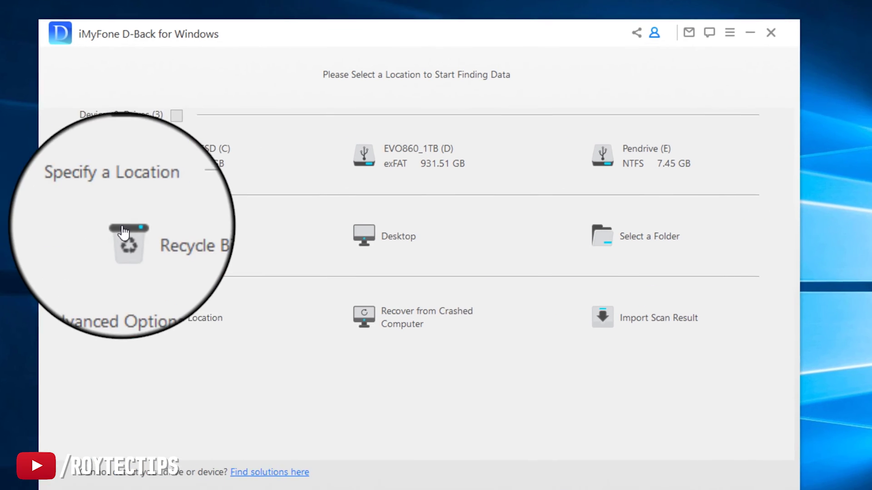
# Quick Scan the Recycle Bin, browse the Video, MTS and MOV results, and preview logo3.png.
pyautogui.click(177, 255)
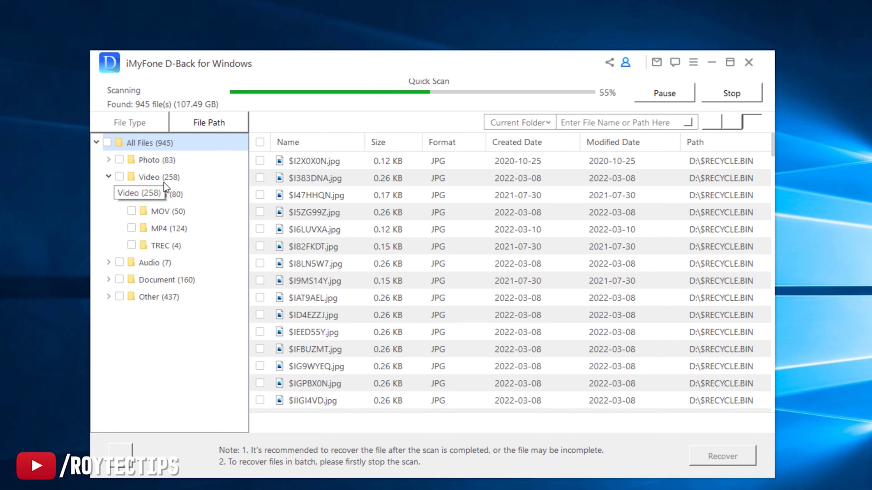
pyautogui.click(163, 182)
pyautogui.click(170, 194)
pyautogui.click(167, 213)
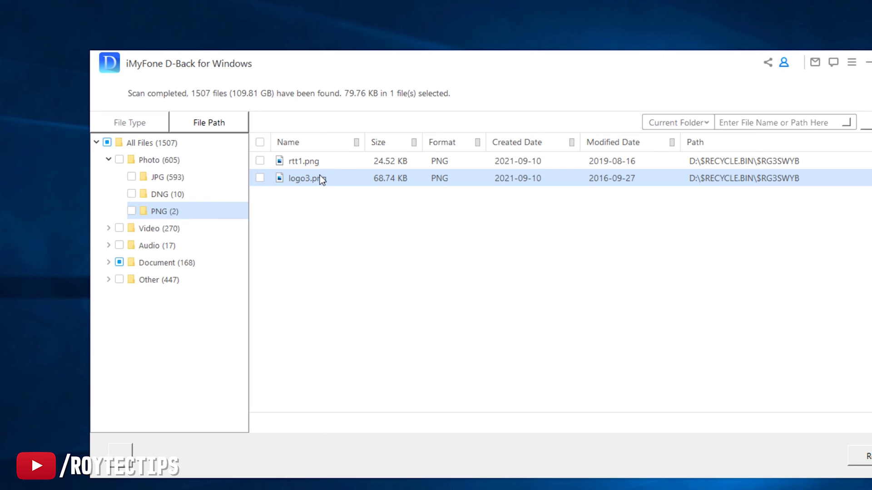
pyautogui.doubleClick(320, 177)
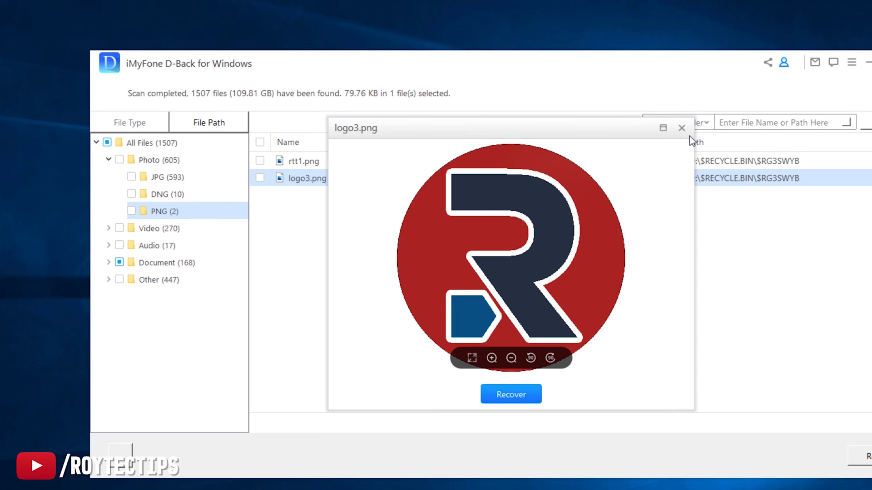
# Close the logo3.png preview, then preview and close the rtt1.png image.
pyautogui.click(681, 127)
pyautogui.click(339, 163)
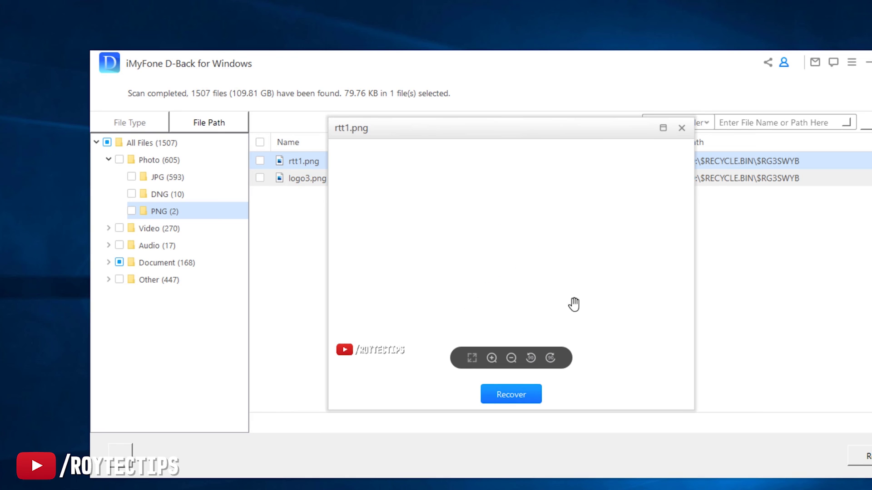
pyautogui.click(681, 128)
# Browse the DNG and JPG results, preview Fucce ON_1.jpg, then preview the 00102.MTS video.
pyautogui.click(171, 195)
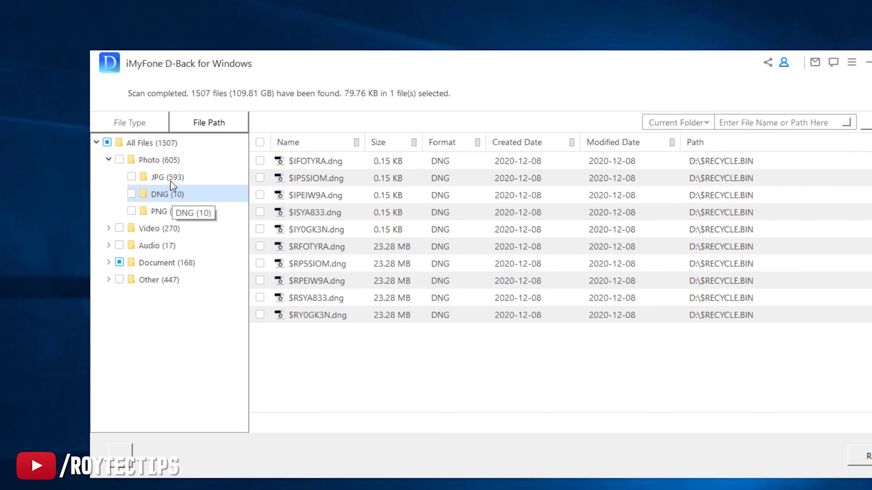
pyautogui.click(171, 179)
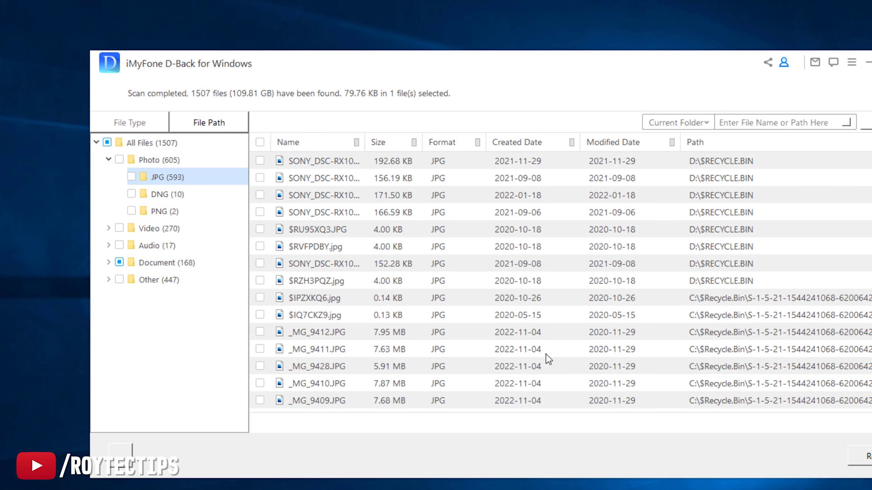
pyautogui.doubleClick(433, 349)
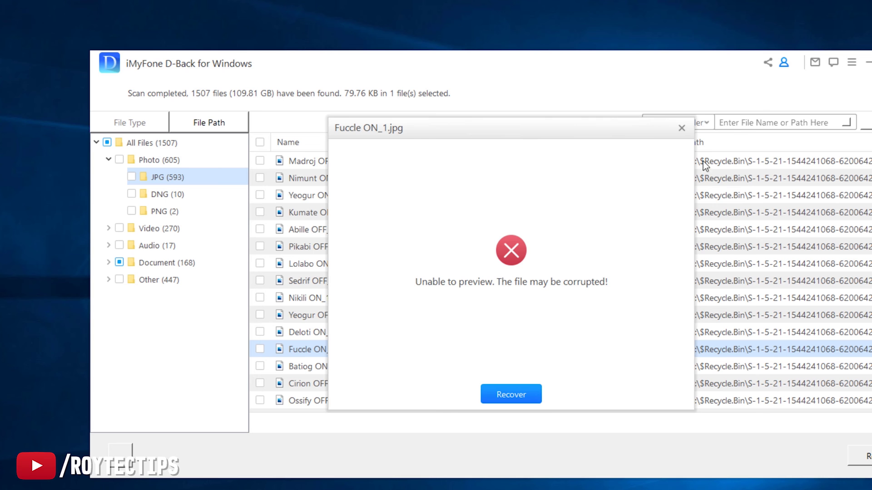
pyautogui.click(682, 128)
pyautogui.doubleClick(308, 286)
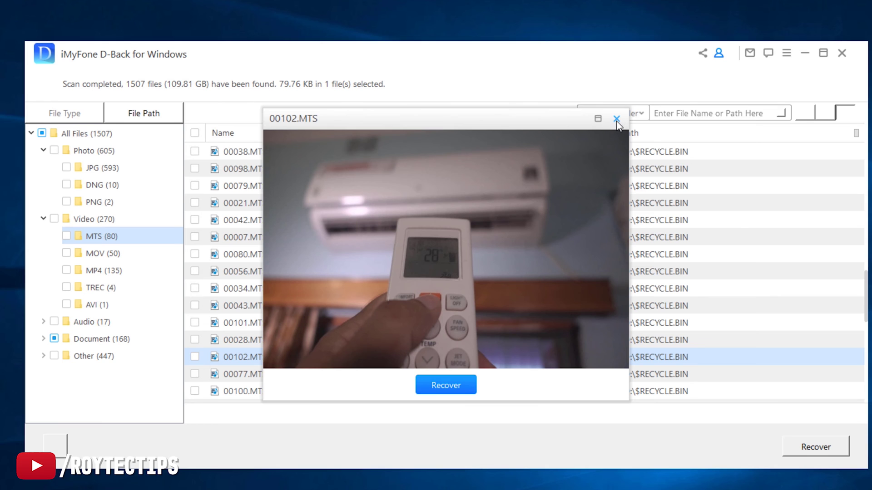
pyautogui.press('Escape')
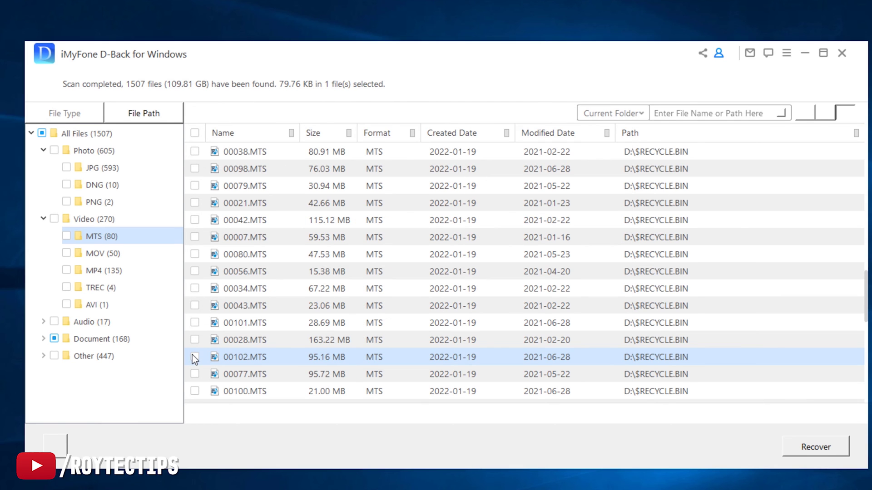
# Recover the ticked files to the Desktop, then open the output's MTS folder and play the video.
pyautogui.click(820, 448)
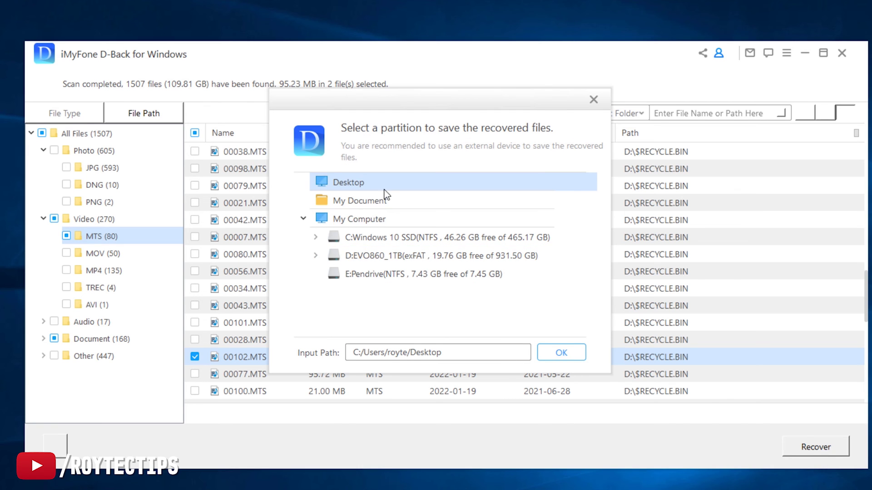
pyautogui.click(571, 356)
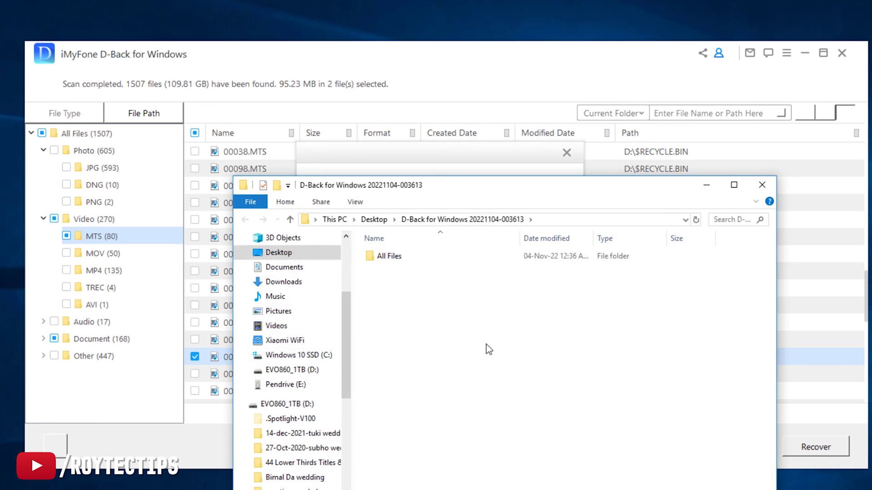
pyautogui.doubleClick(394, 255)
pyautogui.doubleClick(395, 256)
pyautogui.hotkey('alt', 'Left')
pyautogui.hotkey('alt', 'Left')
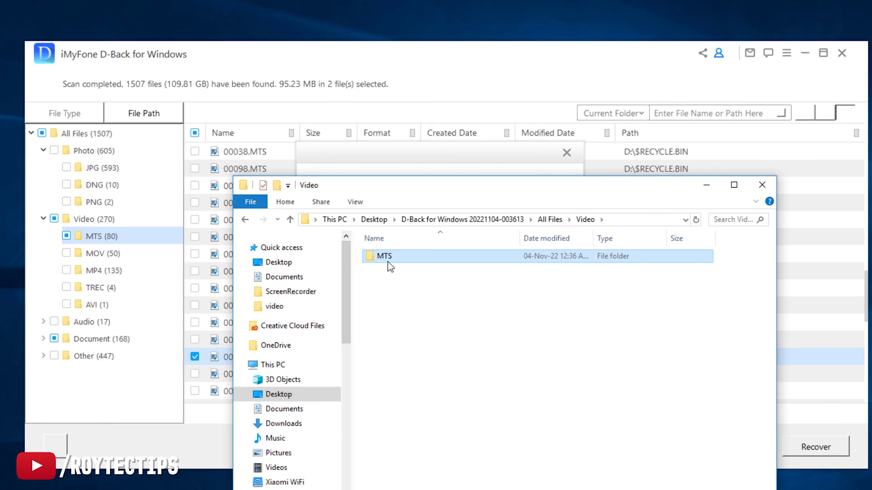
pyautogui.doubleClick(388, 262)
pyautogui.doubleClick(396, 263)
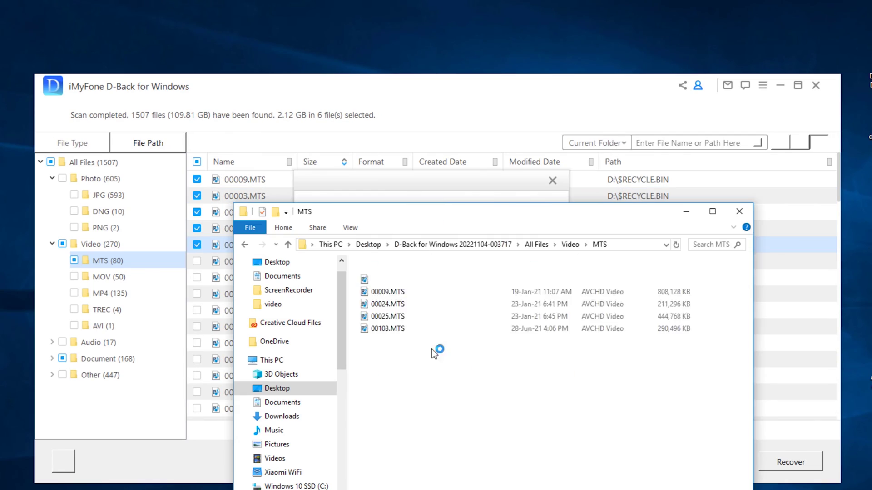
pyautogui.doubleClick(449, 291)
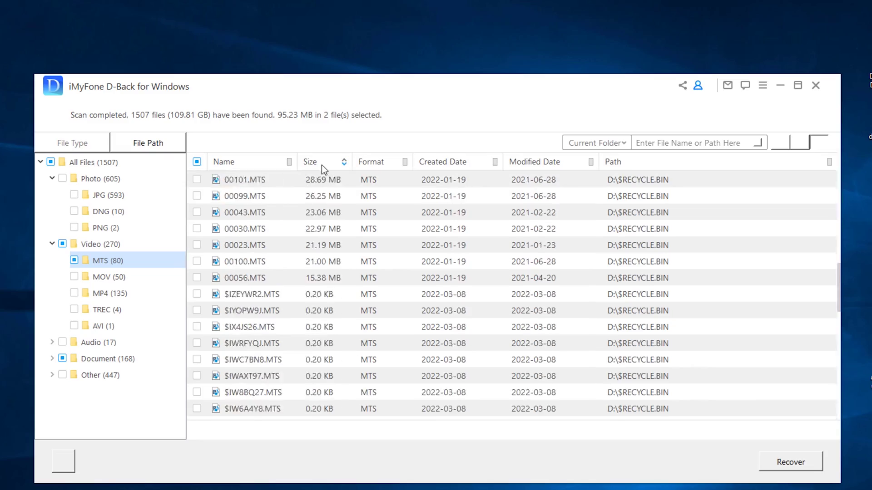
# Sort MTS files by size, recover five of them to the Desktop, and browse the results.
pyautogui.click(321, 164)
pyautogui.click(256, 196)
pyautogui.click(228, 227)
pyautogui.click(196, 180)
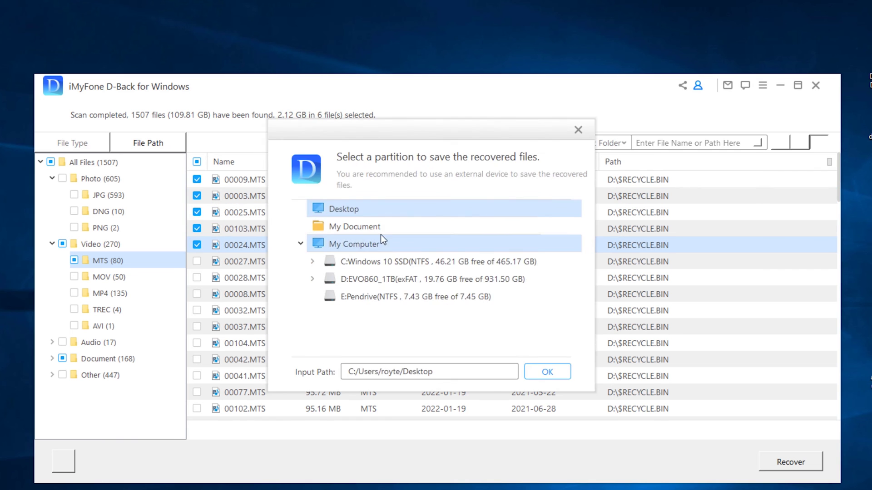
pyautogui.click(547, 372)
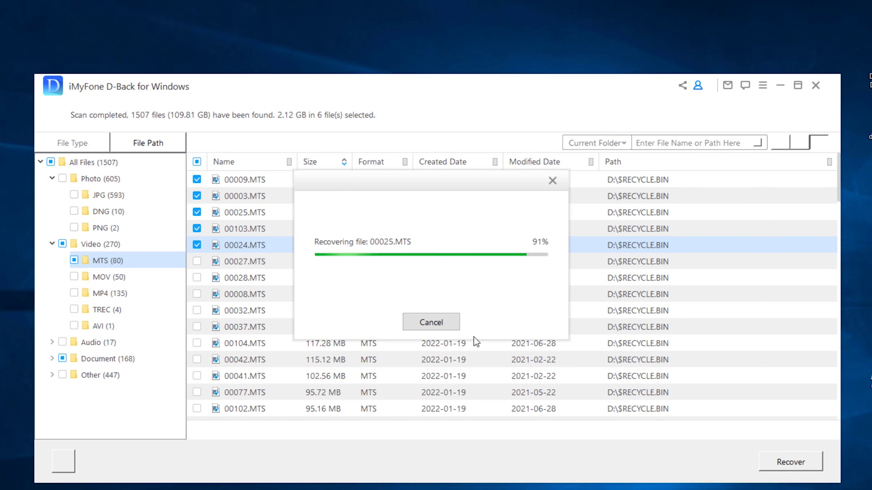
pyautogui.click(453, 291)
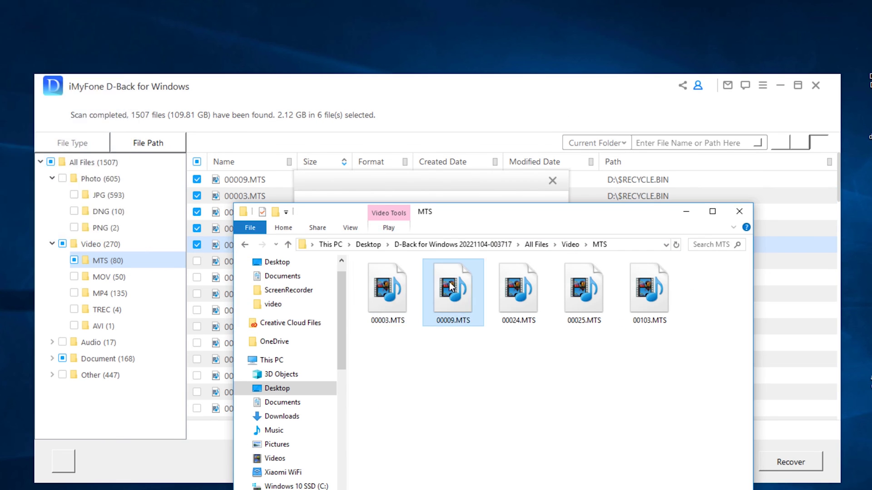
pyautogui.press('Right')
pyautogui.press('Right')
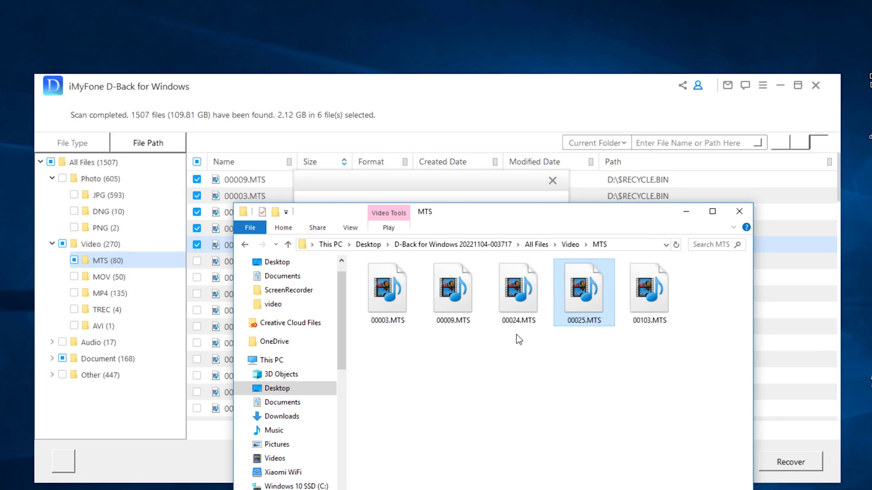